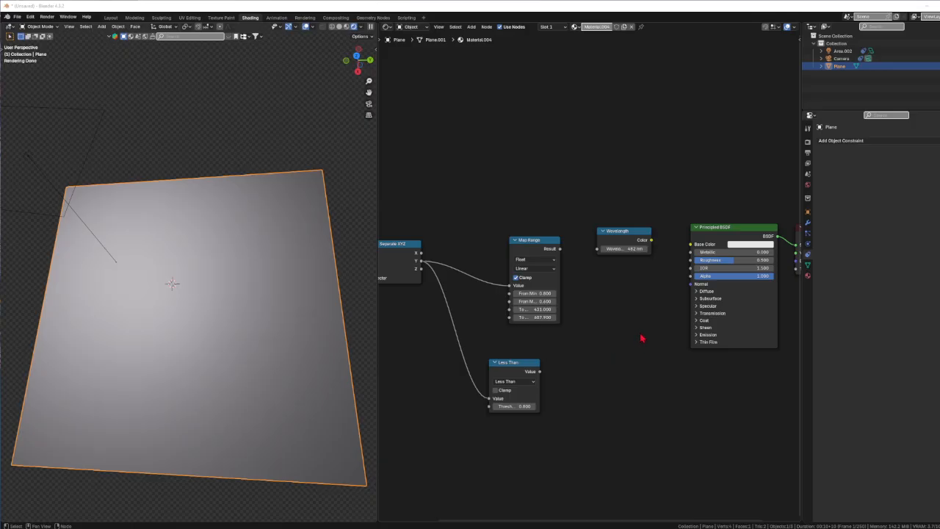
Move the Wavelength node slightly and scrub its wavelength value across the range, setting it to 723 nm.
middle_drag(661, 336, 584, 332)
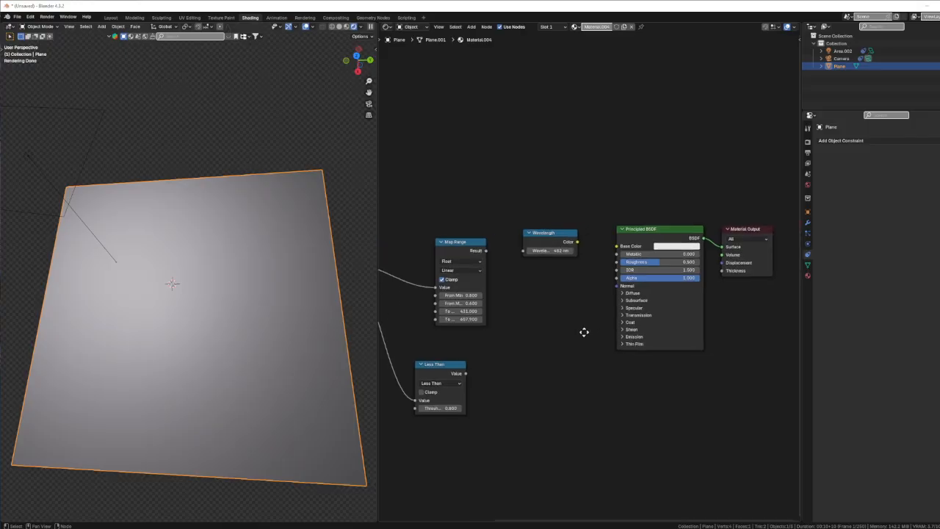
scroll(559, 274, up, 10)
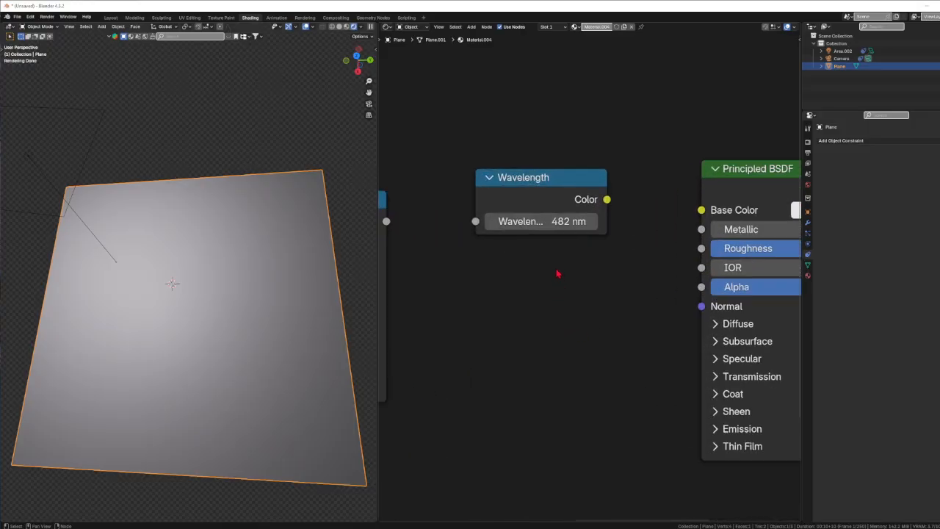
middle_drag(557, 270, 568, 350)
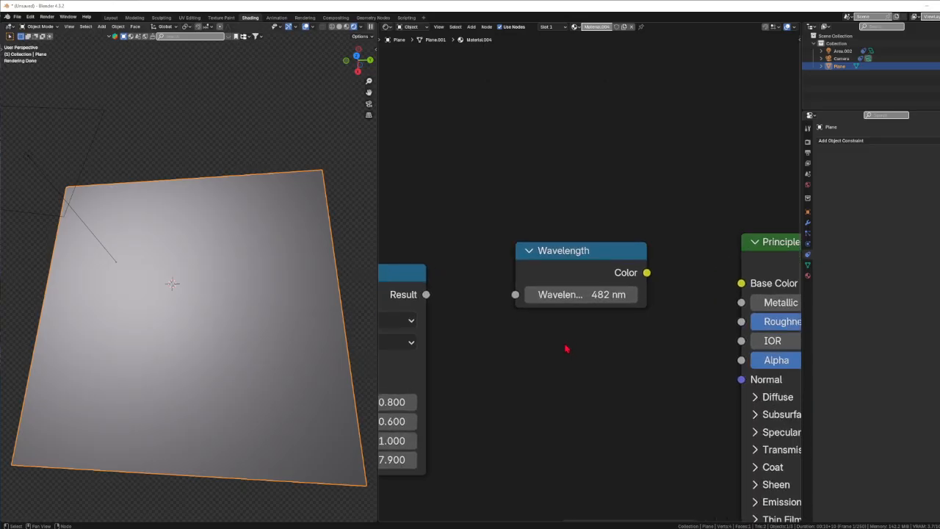
scroll(554, 346, down, 3)
scroll(554, 342, up, 3)
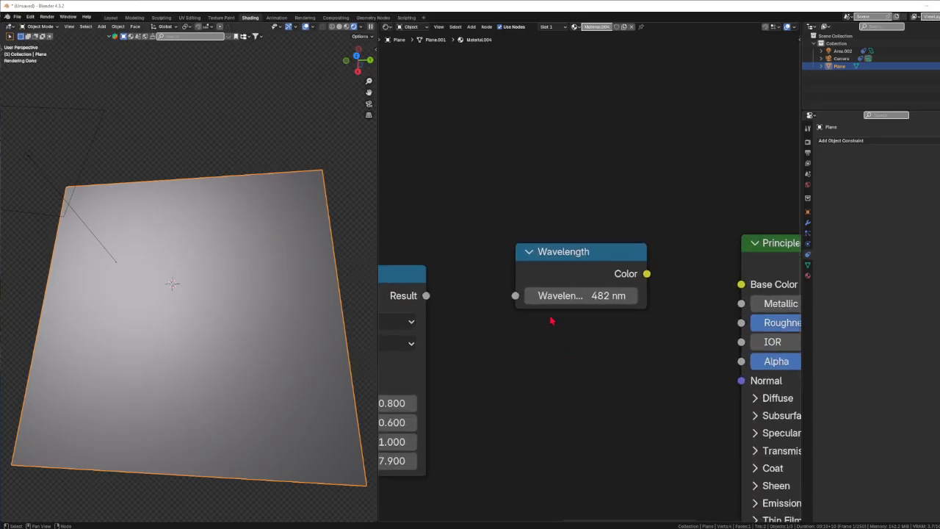
drag(569, 262, 548, 256)
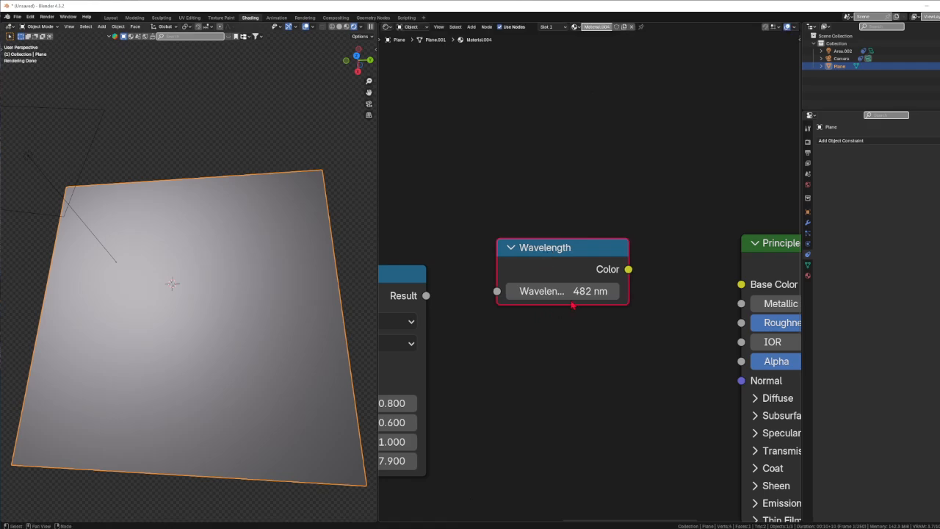
drag(574, 293, 515, 293)
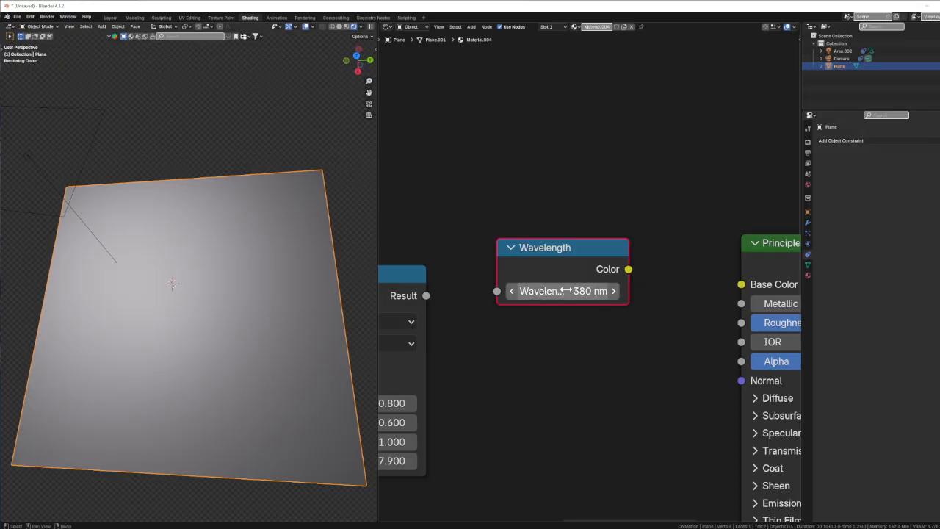
drag(562, 292, 698, 292)
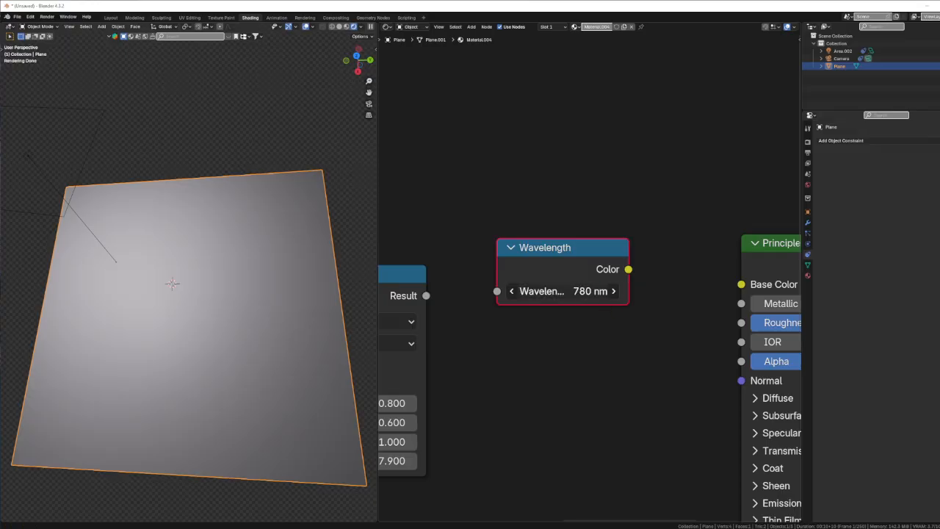
drag(594, 293, 563, 294)
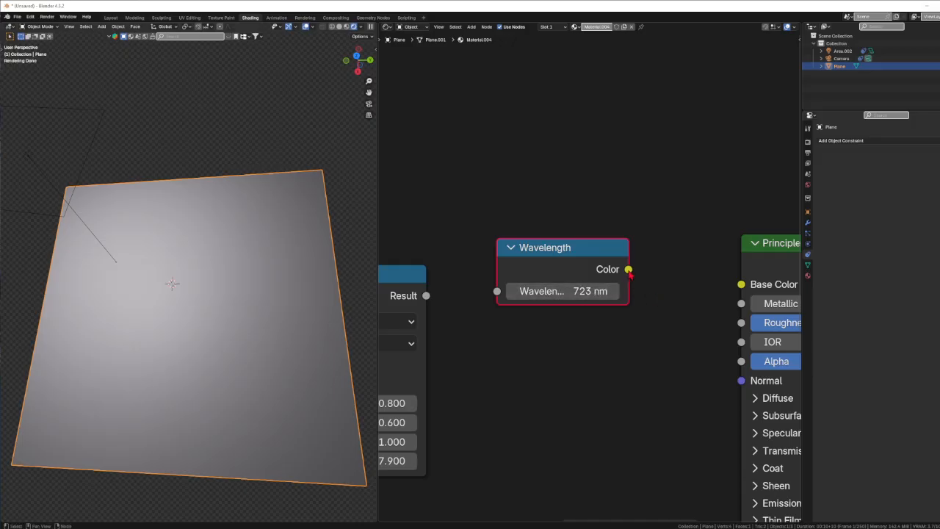
Connect the Wavelength node's Color output to the Principled BSDF Base Color and set the wavelength to 497 nm.
drag(629, 270, 742, 284)
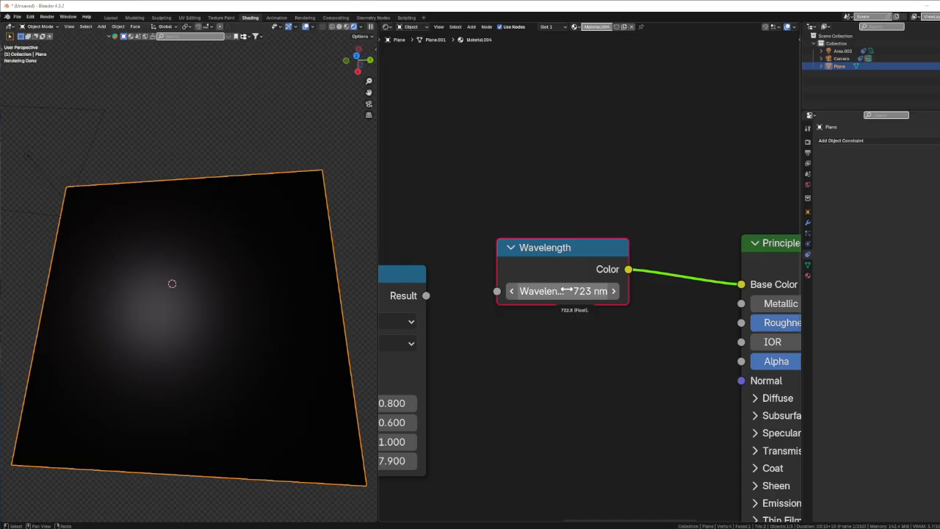
drag(567, 291, 439, 291)
drag(564, 291, 791, 291)
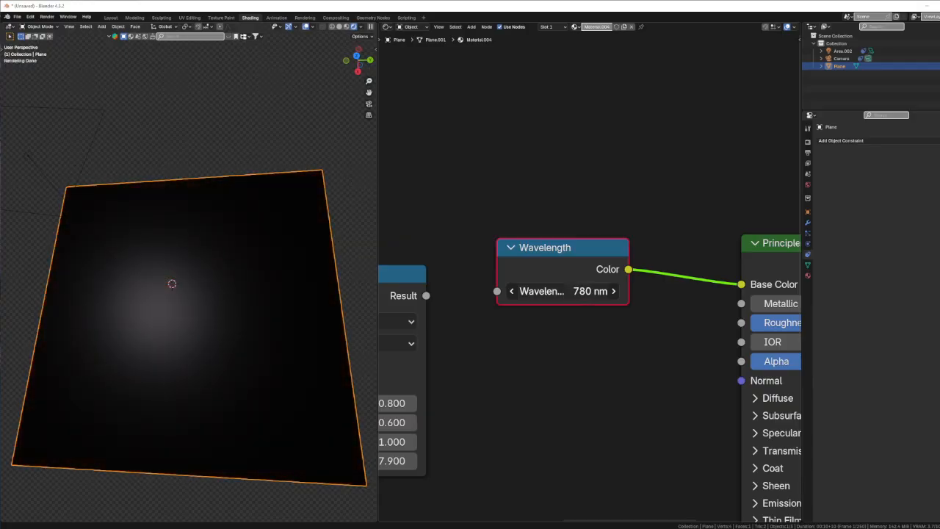
drag(825, 291, 646, 291)
middle_drag(196, 374, 183, 390)
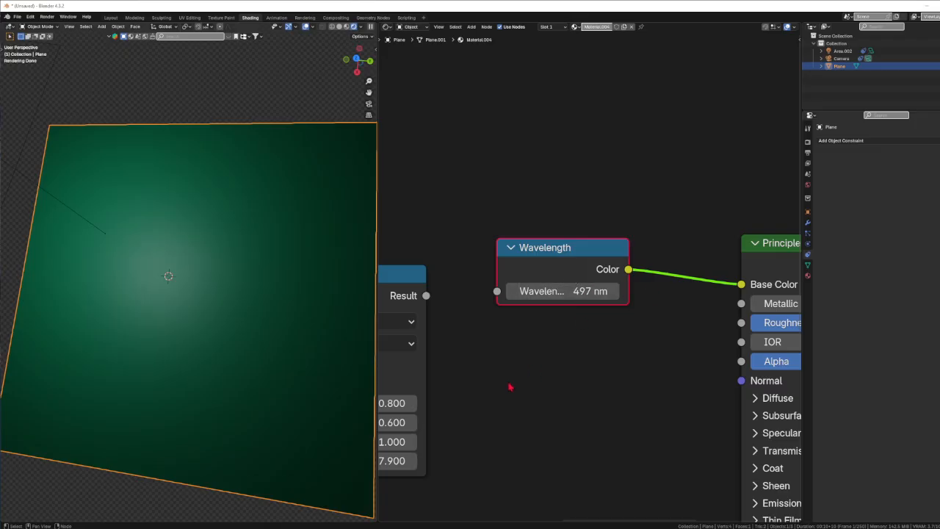
Move the Map Range node and connect its Result output to the Wavelength node's Wavelength input.
scroll(511, 387, down, 1)
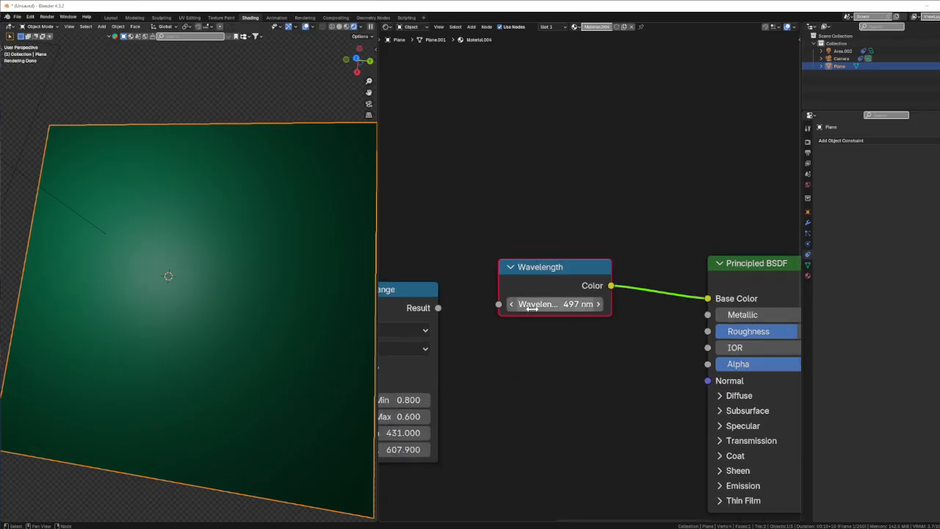
middle_drag(508, 374, 570, 354)
scroll(569, 354, down, 5)
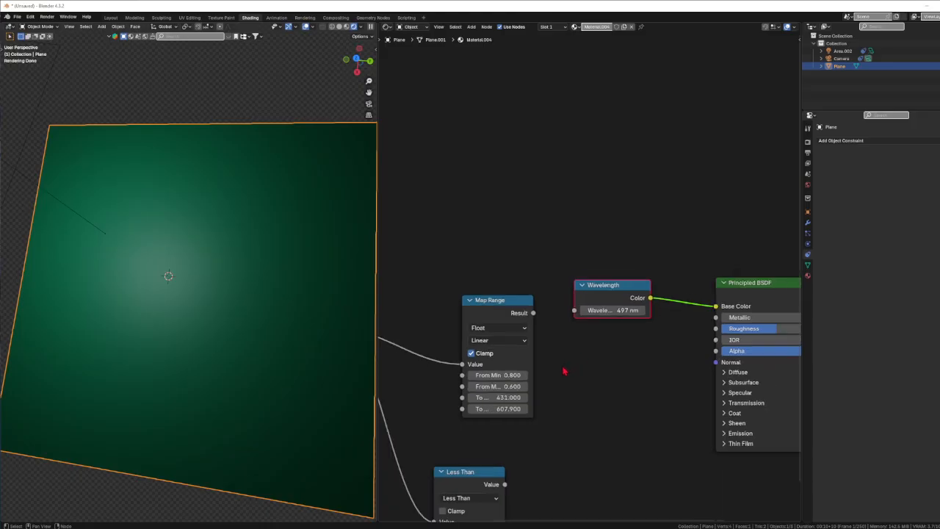
middle_drag(602, 395, 687, 351)
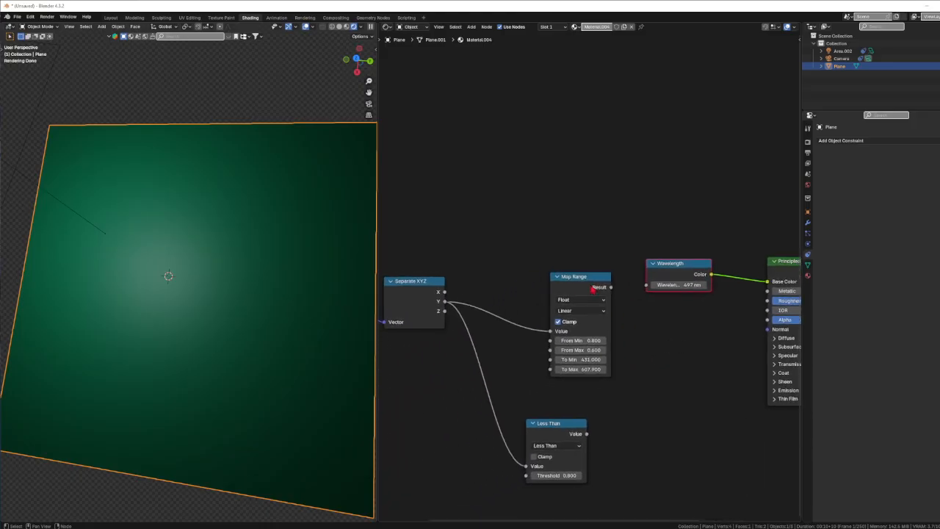
drag(580, 286, 537, 249)
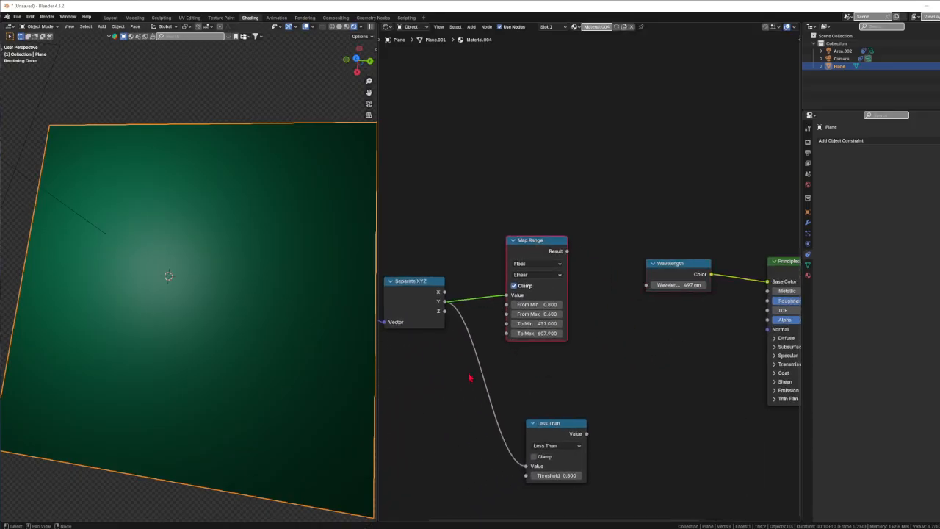
middle_drag(466, 378, 397, 363)
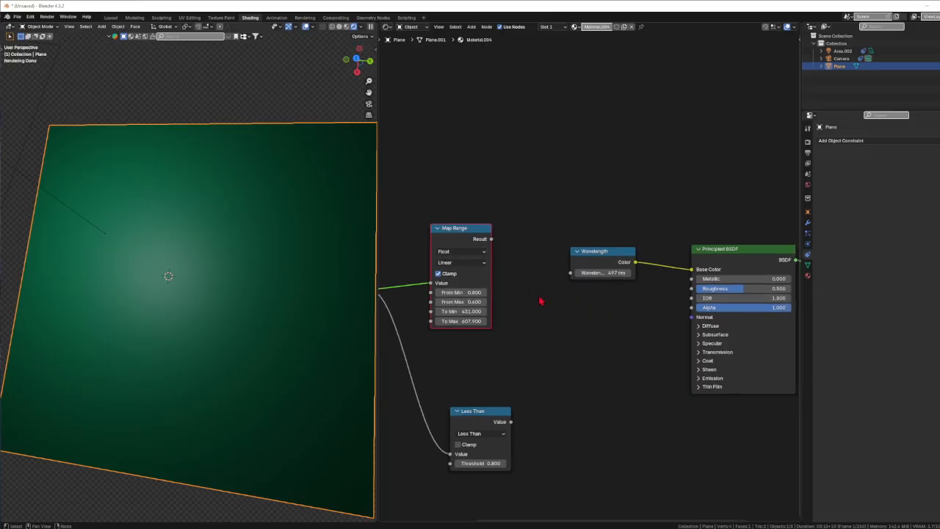
drag(491, 240, 570, 273)
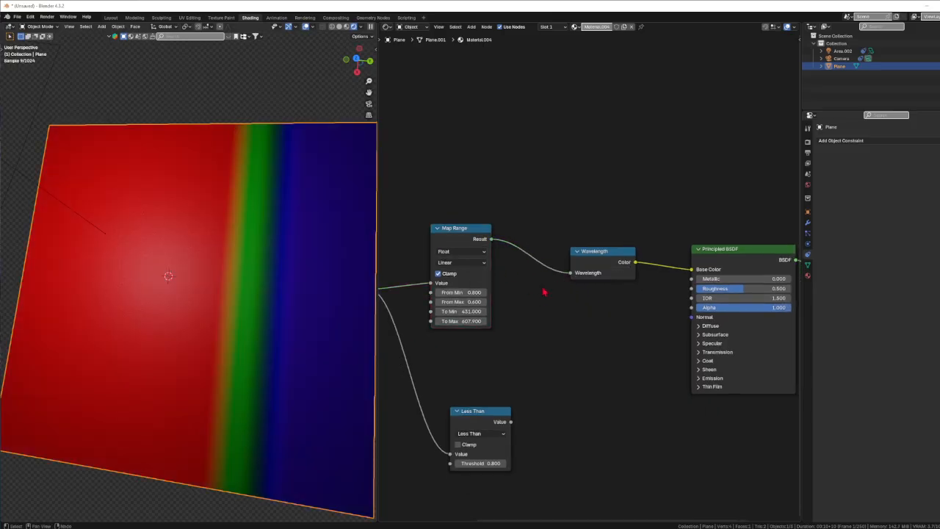
Connect the Less Than node's Value output to the Principled BSDF Alpha input.
middle_drag(516, 312, 562, 315)
middle_drag(439, 335, 549, 324)
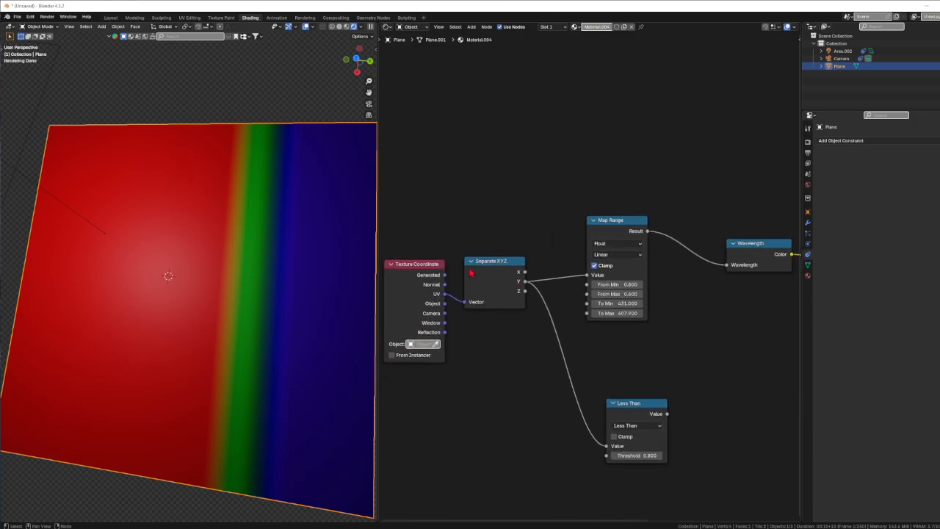
middle_drag(504, 269, 461, 332)
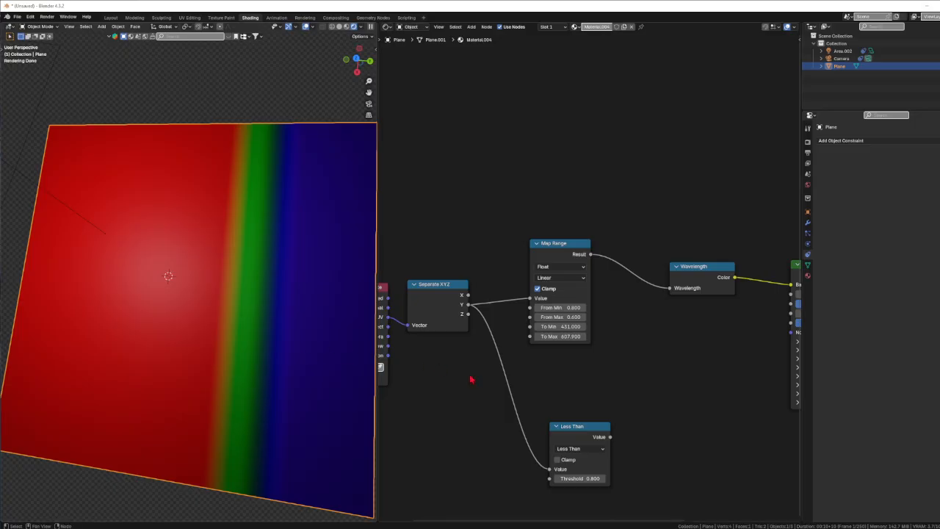
middle_drag(634, 416, 599, 396)
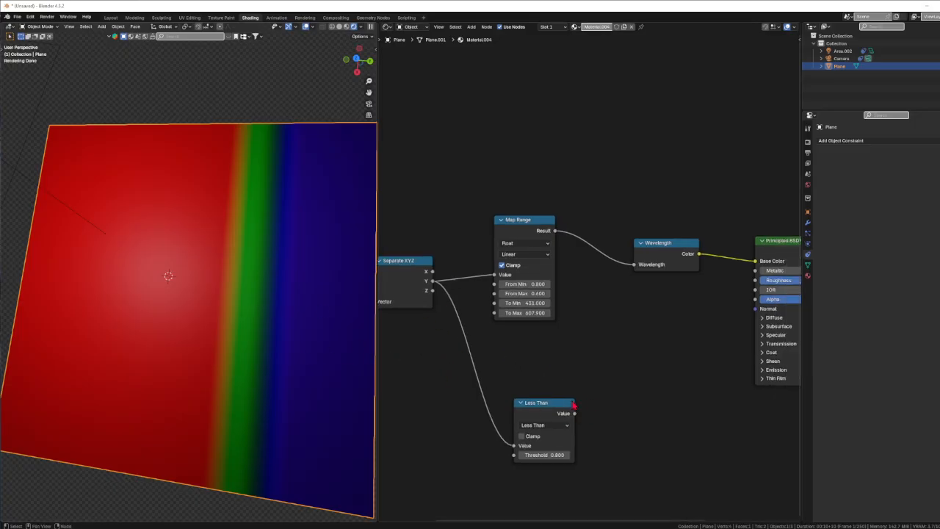
drag(575, 414, 755, 299)
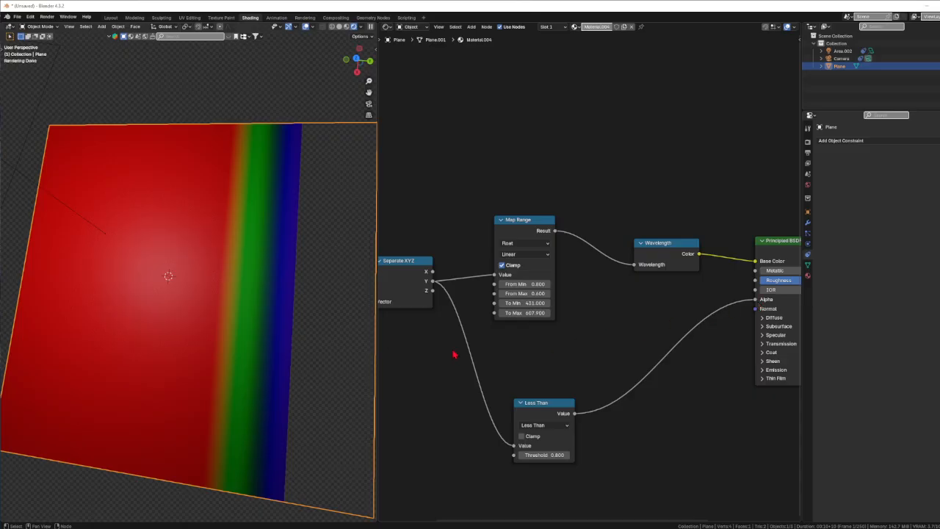
Try feeding the Separate XYZ X and Z outputs into the Map Range Value instead of Y.
mouse_move(287, 325)
middle_down()
mouse_move(250, 330)
mouse_move(244, 348)
mouse_move(267, 350)
mouse_move(284, 330)
middle_up()
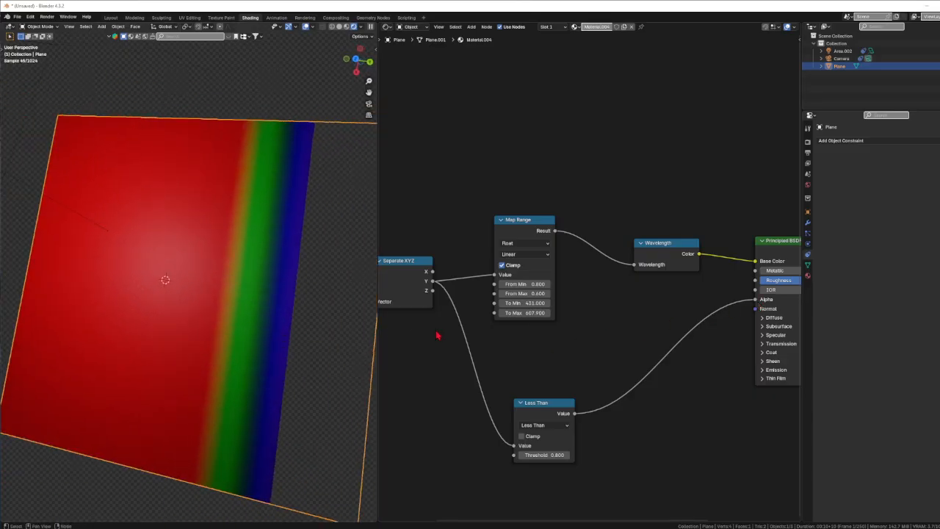
drag(434, 272, 495, 276)
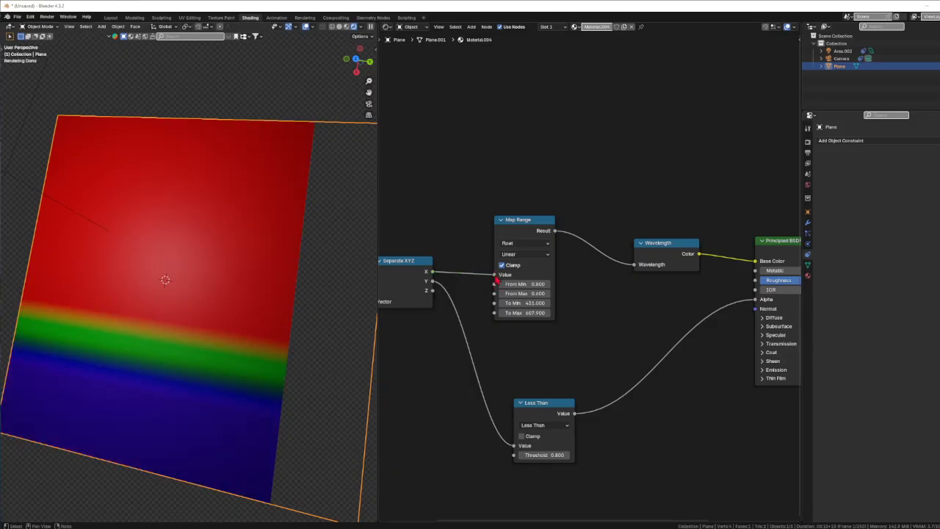
mouse_move(495, 275)
mouse_down()
mouse_move(434, 278)
mouse_move(496, 276)
mouse_up()
drag(433, 272, 495, 274)
drag(432, 290, 496, 277)
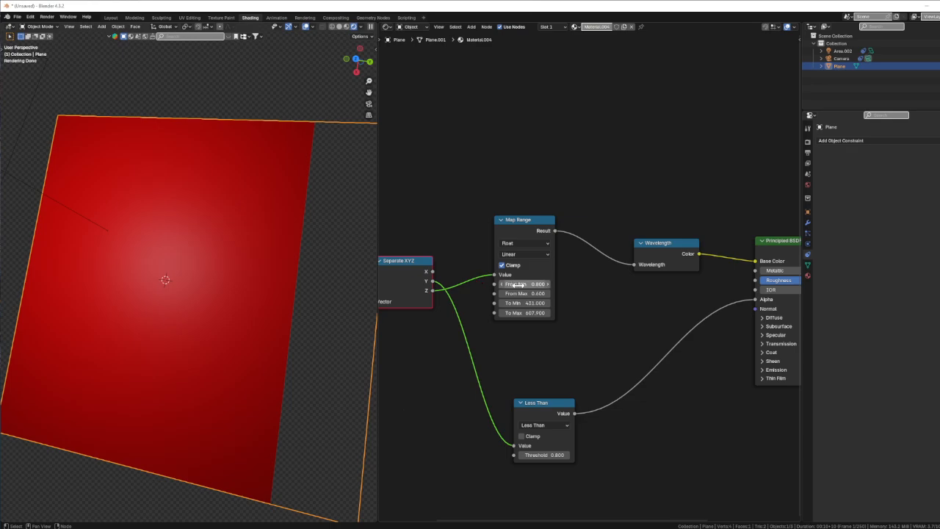
mouse_move(496, 280)
mouse_down()
mouse_move(442, 299)
mouse_move(433, 290)
mouse_move(497, 279)
mouse_up()
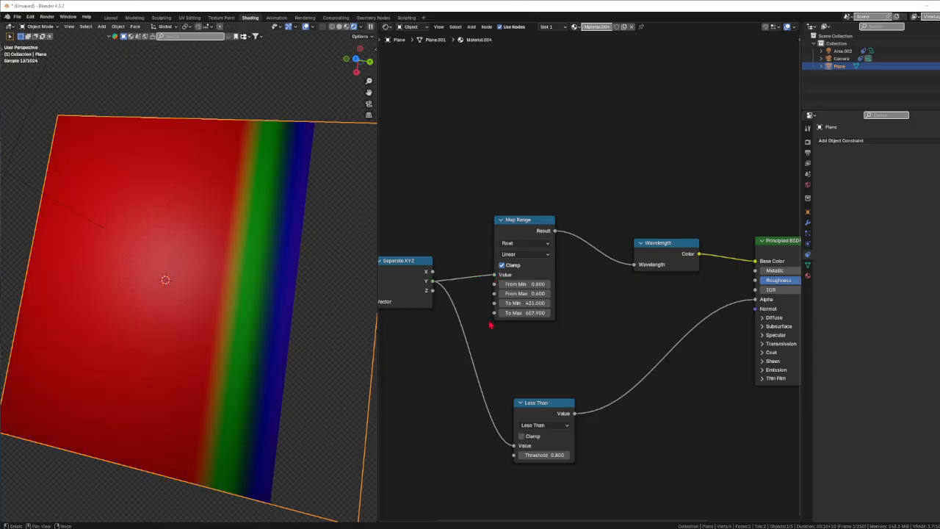
Duplicate the Map Range node above the original and connect the Separate XYZ X output to its Value input.
middle_drag(555, 359, 561, 382)
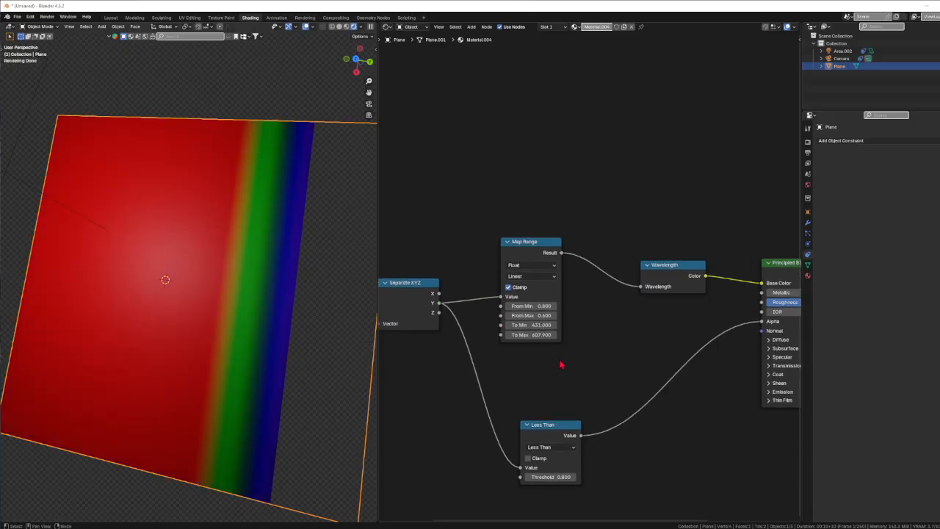
click(540, 252)
key(shift+d)
click(542, 138)
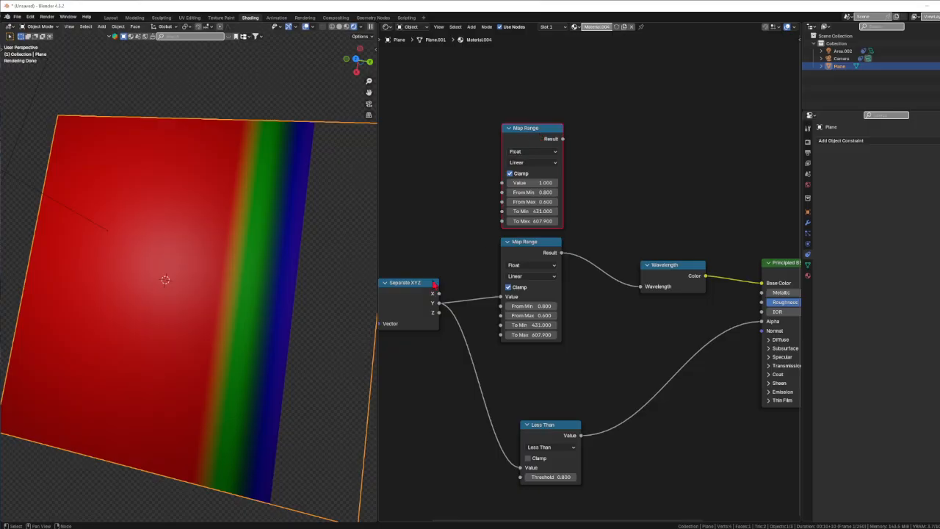
drag(439, 294, 501, 183)
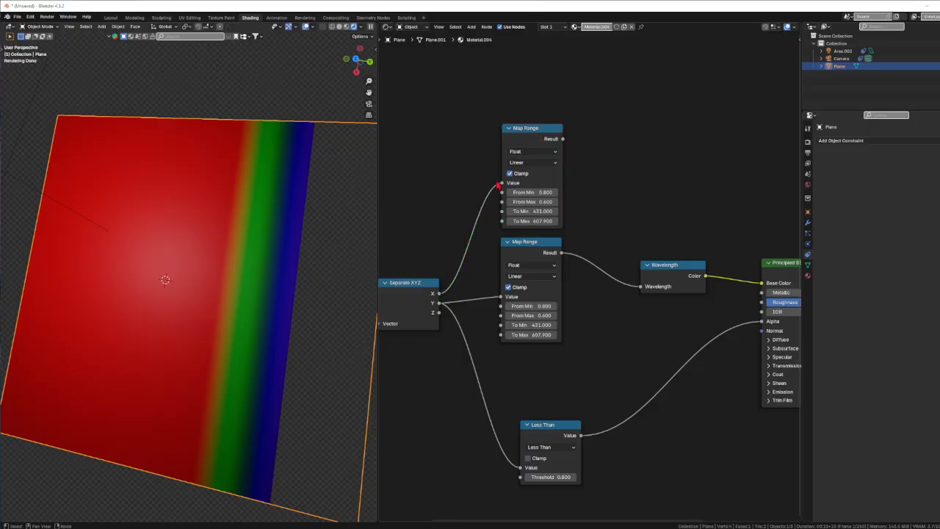
Move the Wavelength node aside and add a Mix node between the Map Range nodes and the Wavelength node.
middle_drag(636, 237, 573, 225)
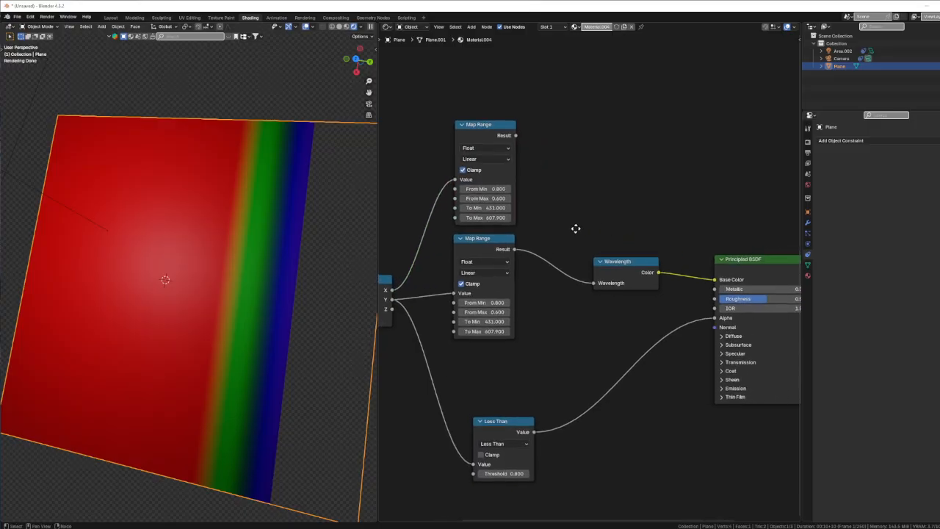
drag(625, 265, 647, 258)
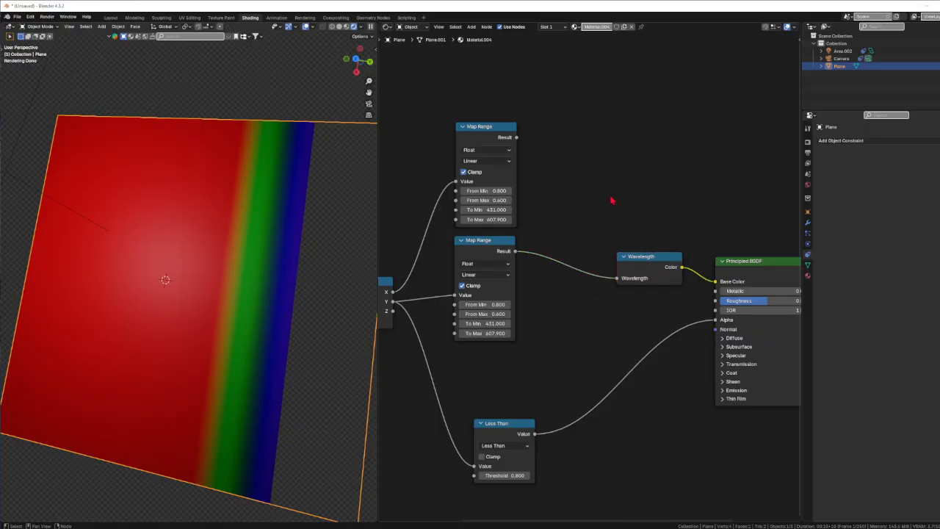
key(shift+a)
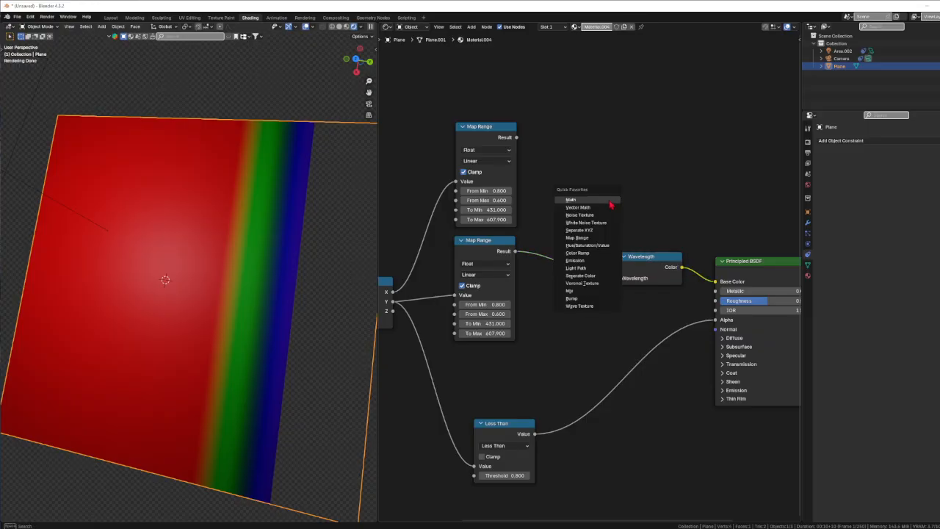
click(588, 279)
click(567, 158)
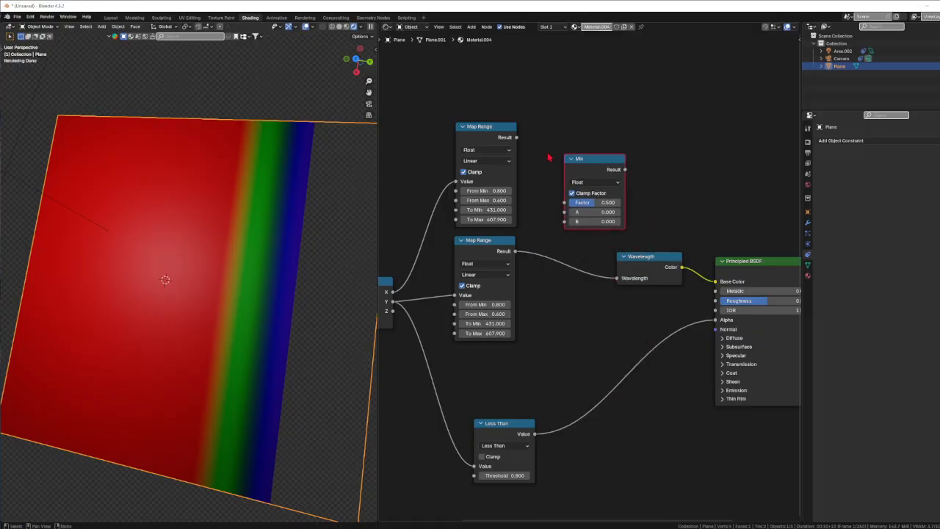
Connect the upper Map Range Result to the Mix node's A input and the lower Map Range Result to B.
drag(516, 138, 564, 212)
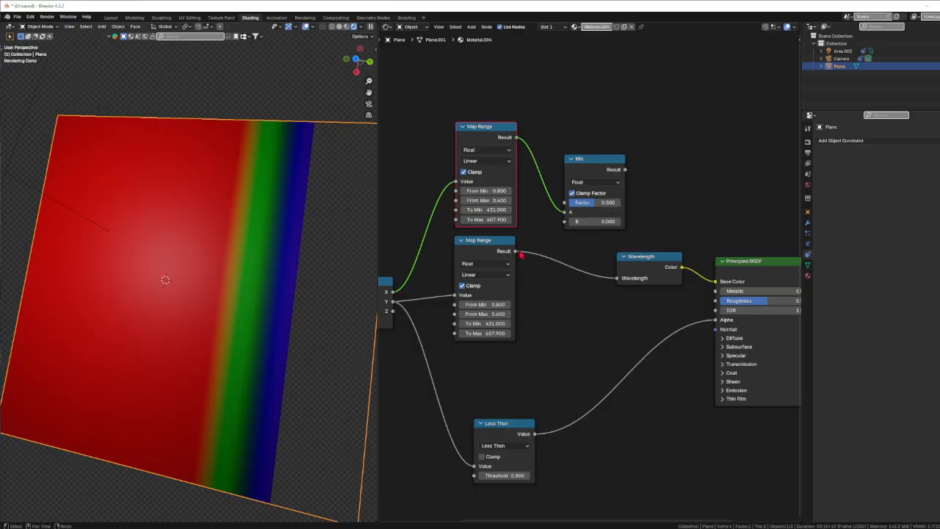
drag(516, 251, 565, 221)
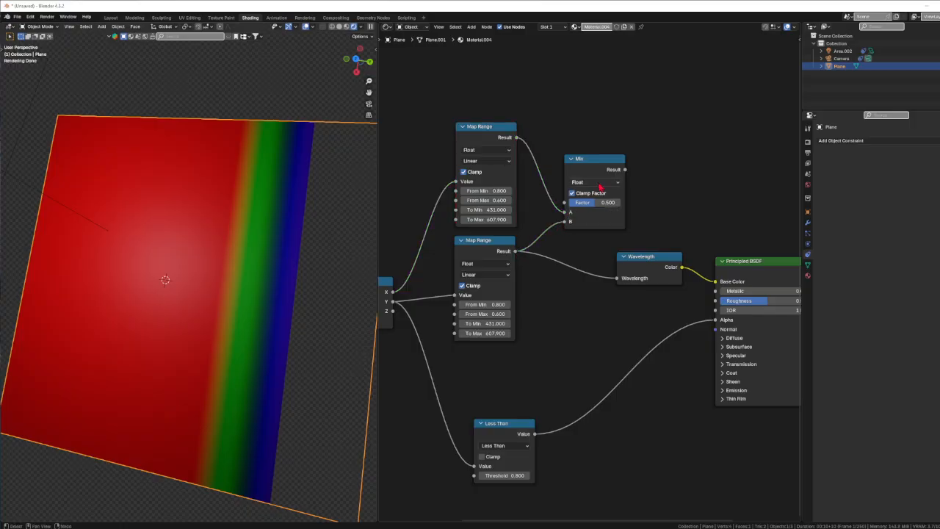
Switch the Mix node's data type to Color and connect the upper Map Range Result to A and the lower to B.
click(599, 183)
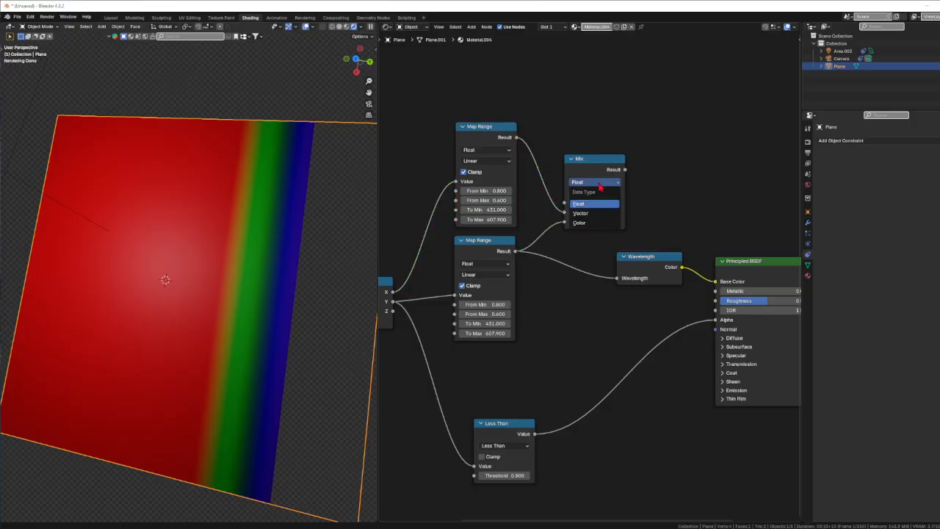
click(588, 222)
drag(515, 252, 564, 244)
drag(521, 137, 565, 234)
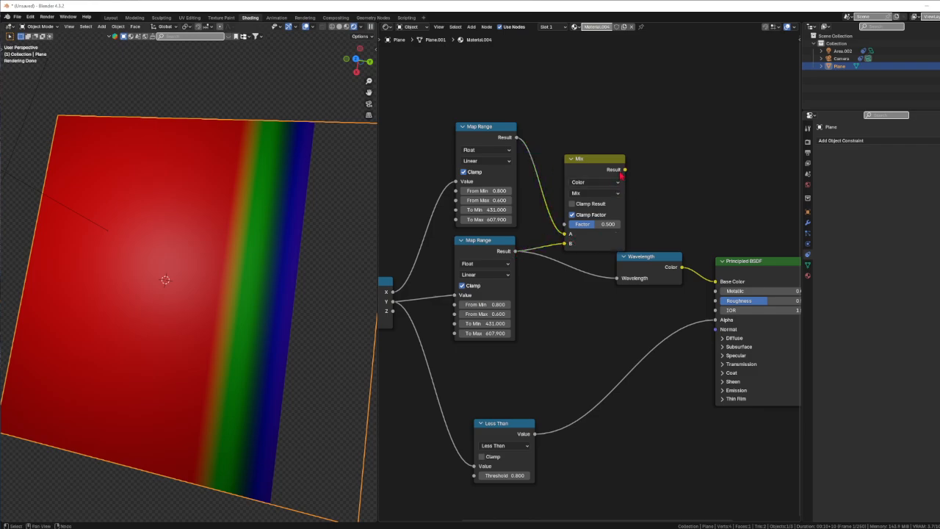
Connect the Mix Result to the Wavelength node's input and reposition the Mix and Wavelength nodes.
drag(624, 170, 619, 280)
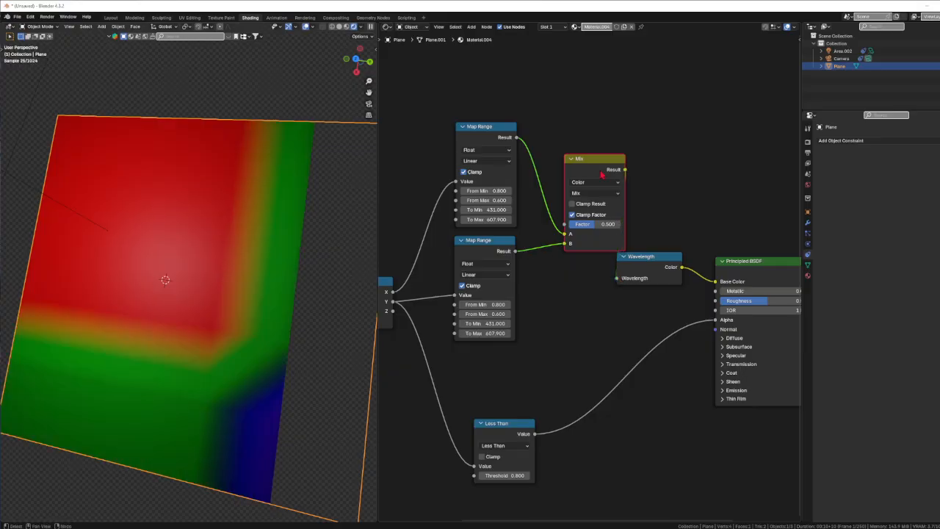
drag(596, 158, 572, 190)
middle_drag(200, 389, 198, 338)
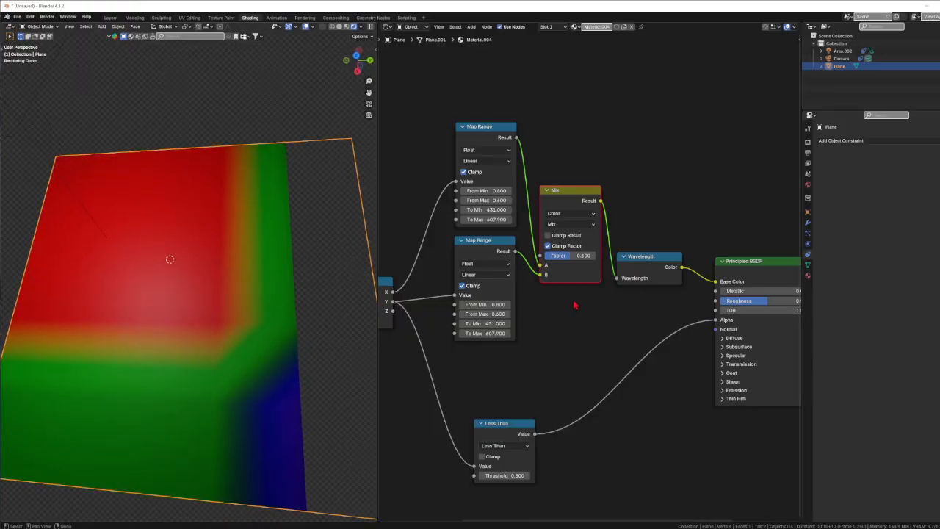
drag(643, 266, 650, 243)
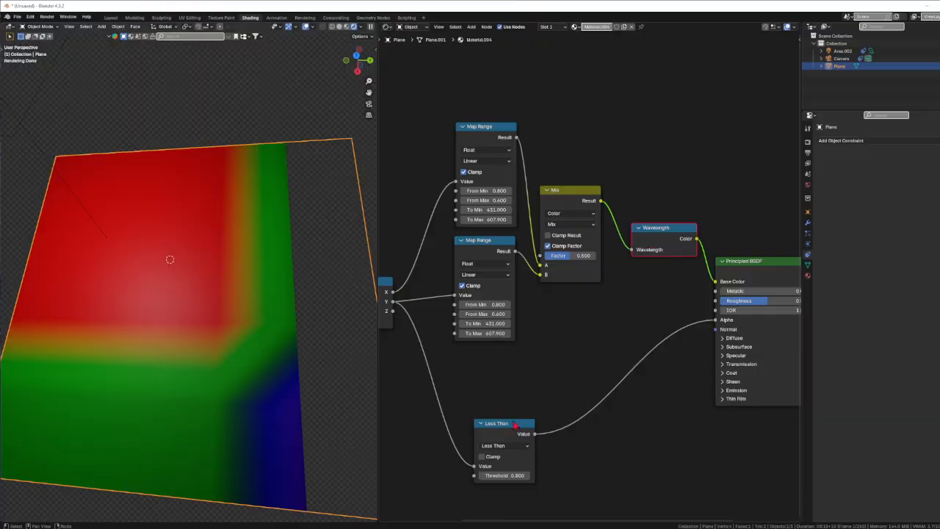
Move the Less Than node up and disconnect its output from the Principled BSDF Alpha input.
drag(515, 424, 481, 375)
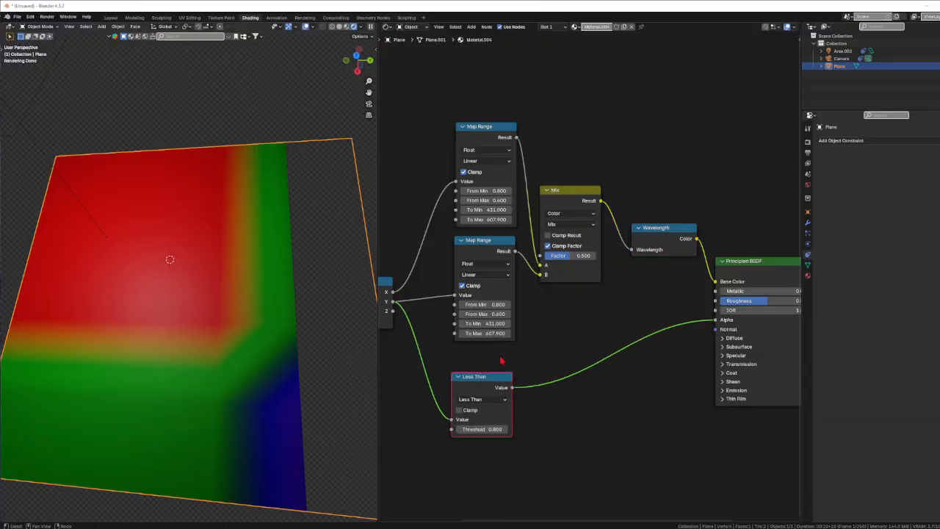
drag(718, 321, 639, 344)
middle_drag(186, 325, 189, 350)
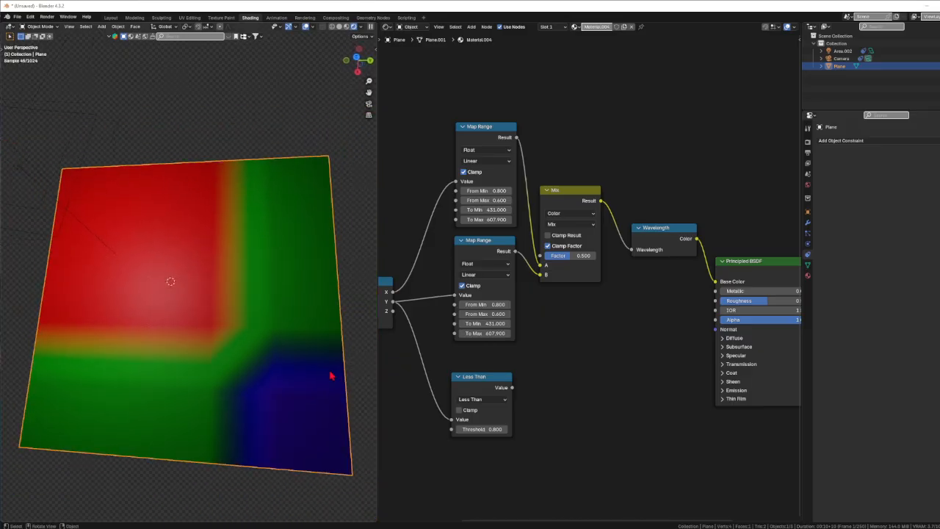
Set the upper Map Range From Min to 0.900, To Min to 341.600 and To Max to 599.900.
middle_drag(447, 375, 500, 372)
mouse_move(480, 200)
mouse_down()
mouse_move(457, 200)
mouse_move(487, 200)
mouse_up()
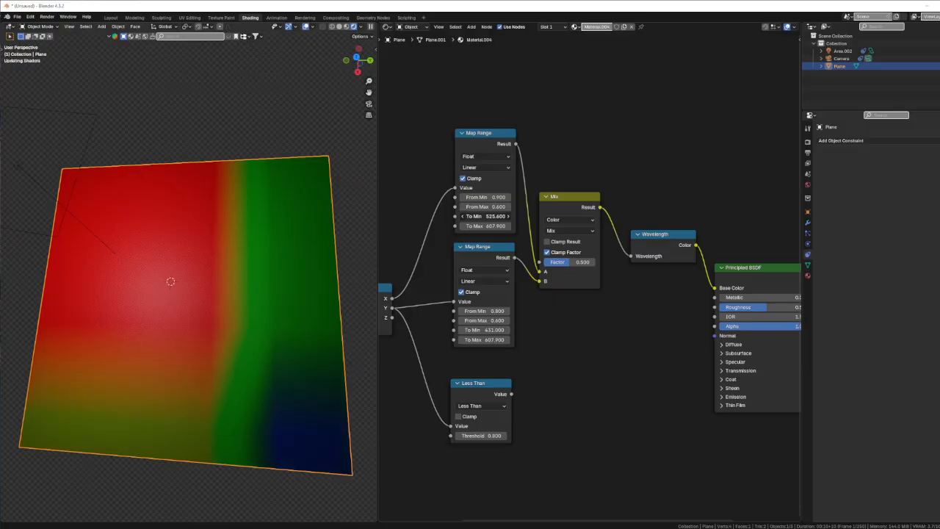
mouse_move(485, 216)
mouse_down()
mouse_move(461, 216)
mouse_move(499, 226)
mouse_move(480, 226)
mouse_up()
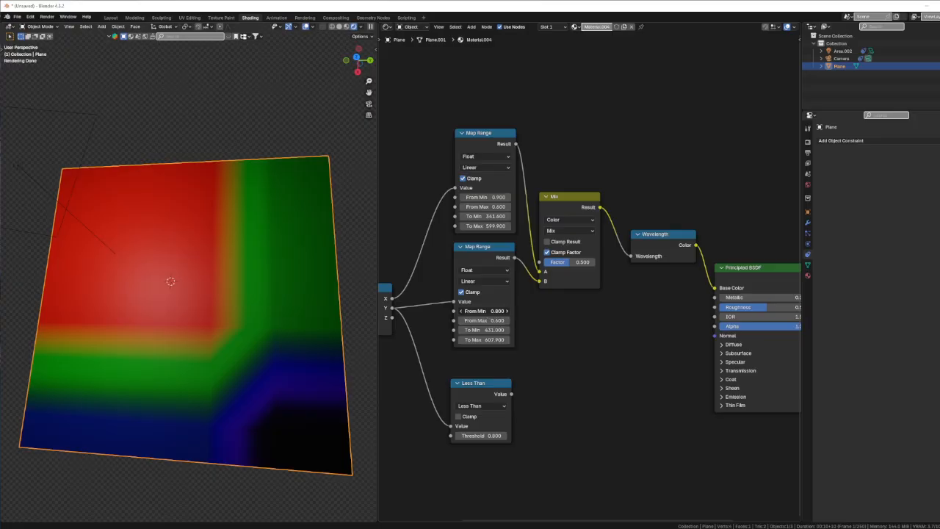
Set the lower Map Range From Min to 0.700, To Min to 510.200 and To Max to 595.600.
drag(483, 311, 497, 311)
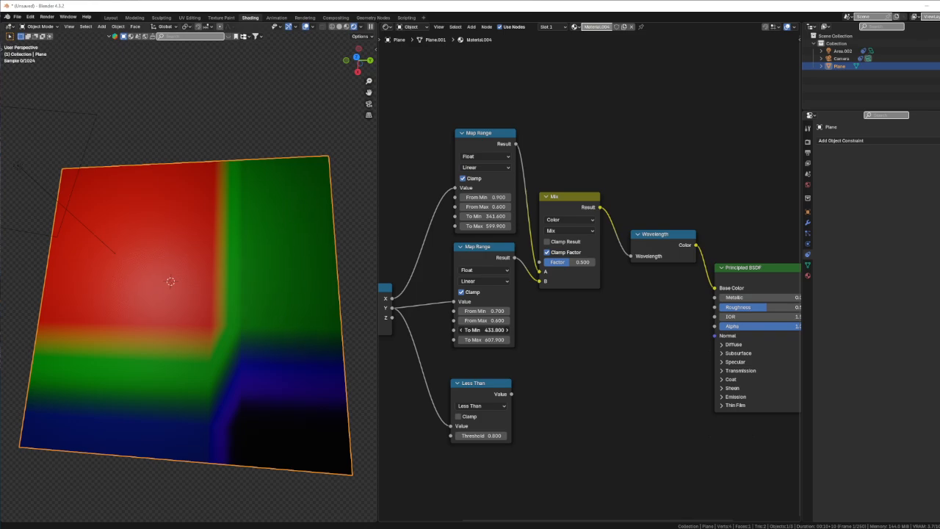
mouse_move(485, 330)
mouse_down()
mouse_move(494, 340)
mouse_move(478, 340)
mouse_up()
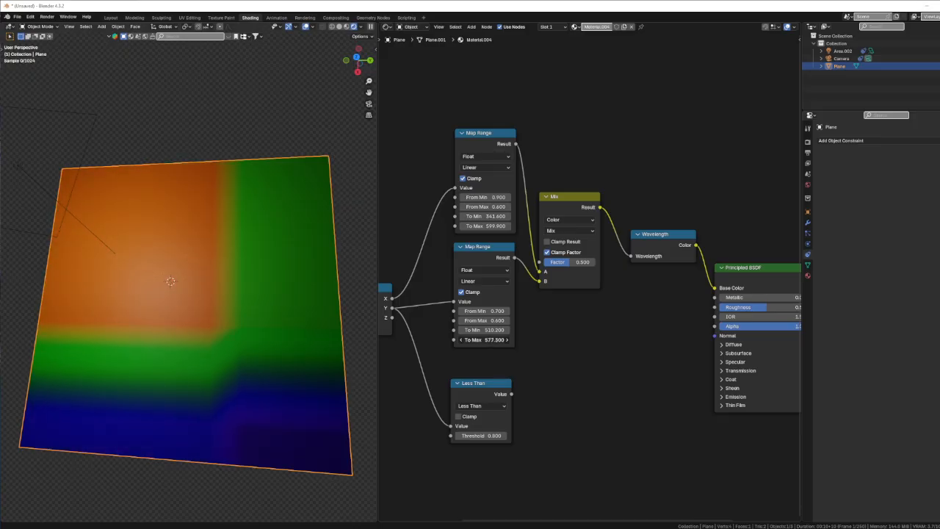
drag(477, 340, 484, 339)
Disconnect the Mix Result from the Wavelength node's input.
middle_drag(640, 366, 601, 361)
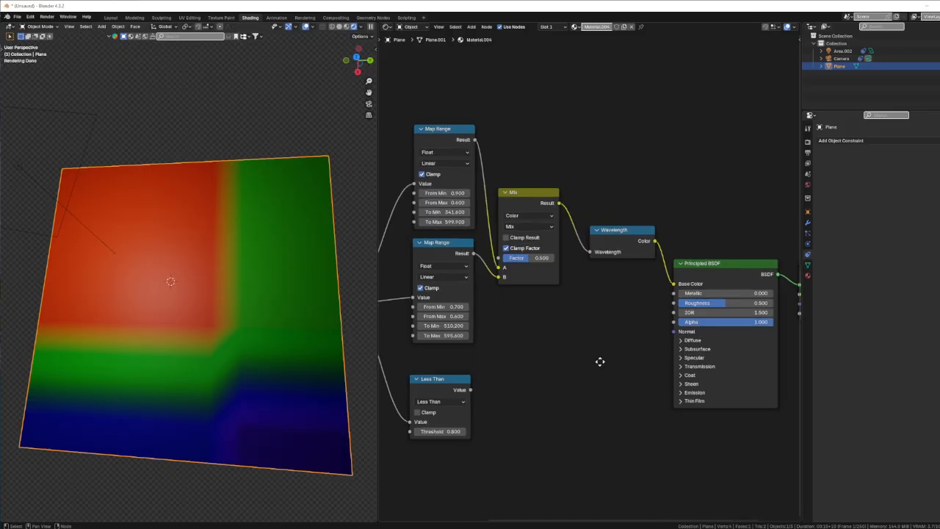
scroll(601, 362, down, 3)
middle_drag(546, 405, 546, 385)
scroll(590, 330, up, 3)
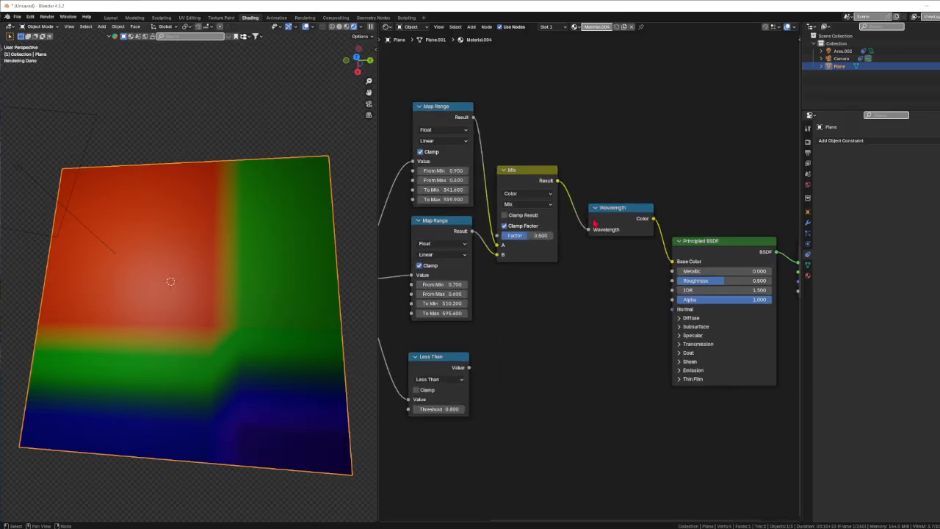
drag(589, 232, 625, 229)
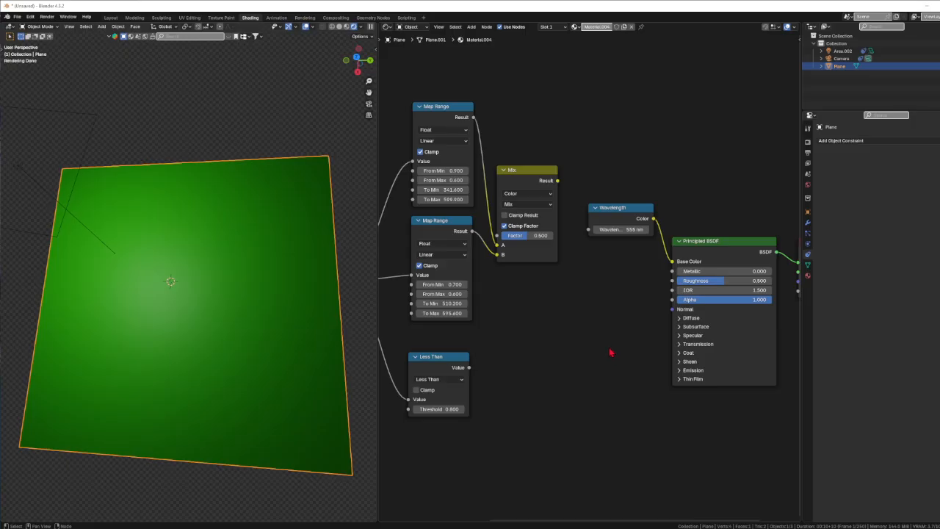
middle_drag(610, 352, 454, 355)
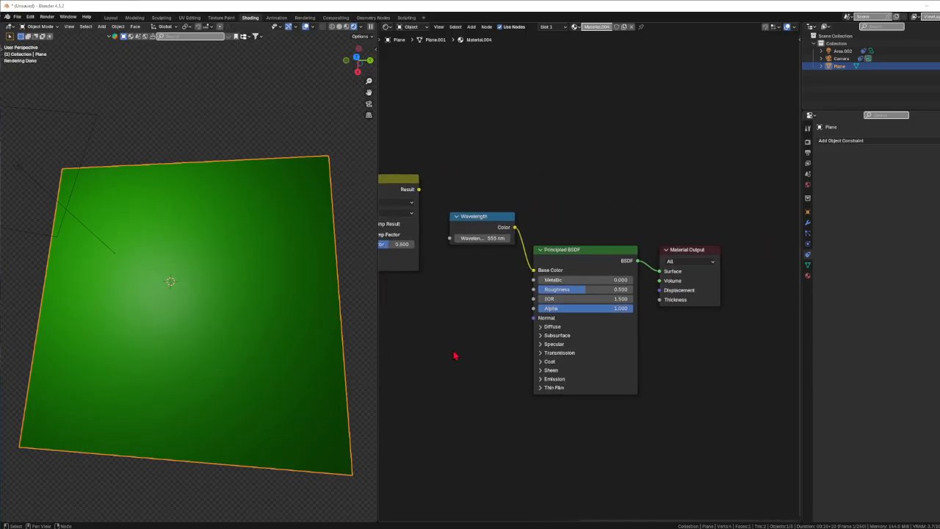
mouse_move(534, 271)
mouse_down()
mouse_move(507, 289)
mouse_move(535, 290)
mouse_move(510, 301)
mouse_move(531, 319)
mouse_move(533, 271)
mouse_up()
middle_drag(437, 320, 507, 338)
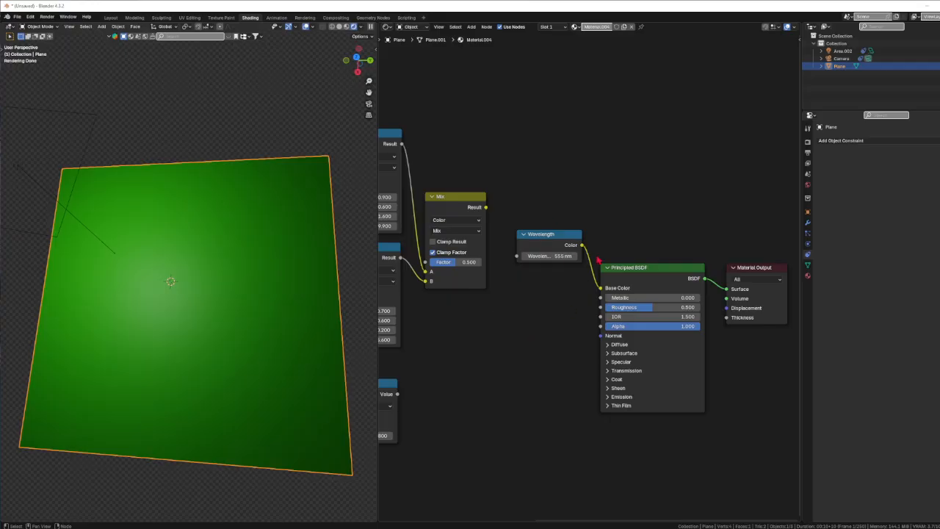